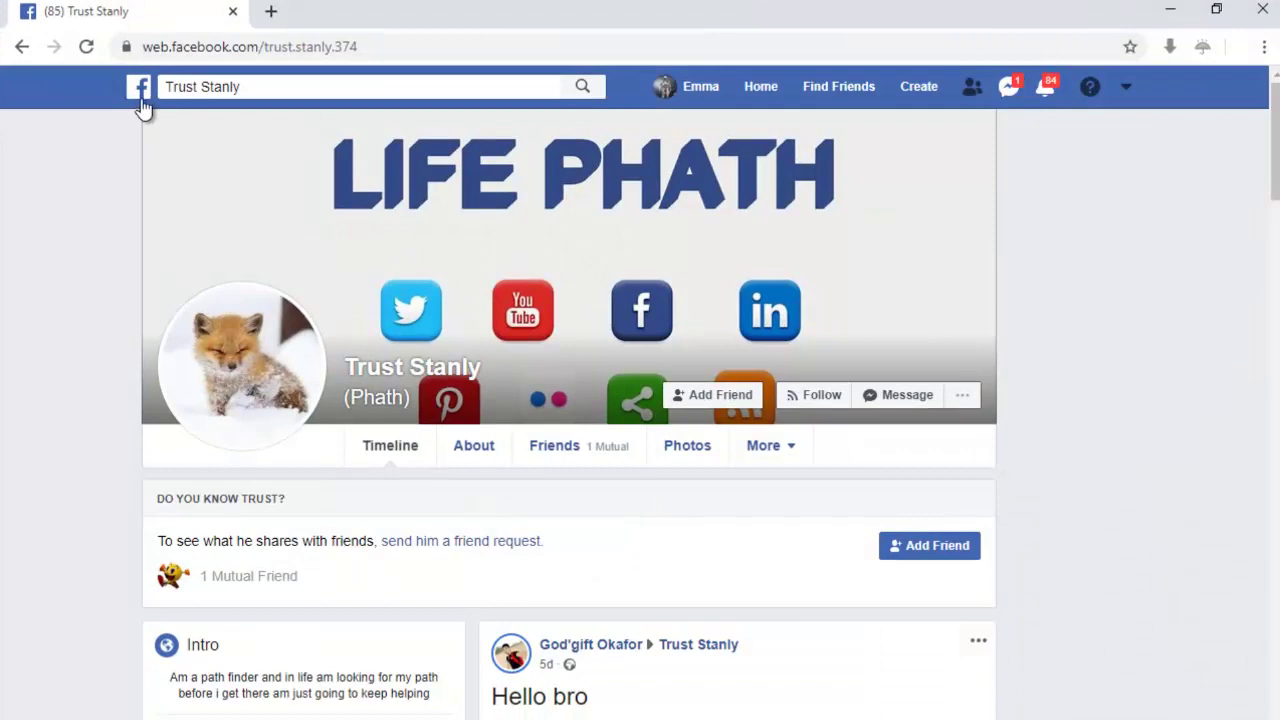
Load the Facebook News Feed in a second browser and accept saving the login
left_click(140, 99)
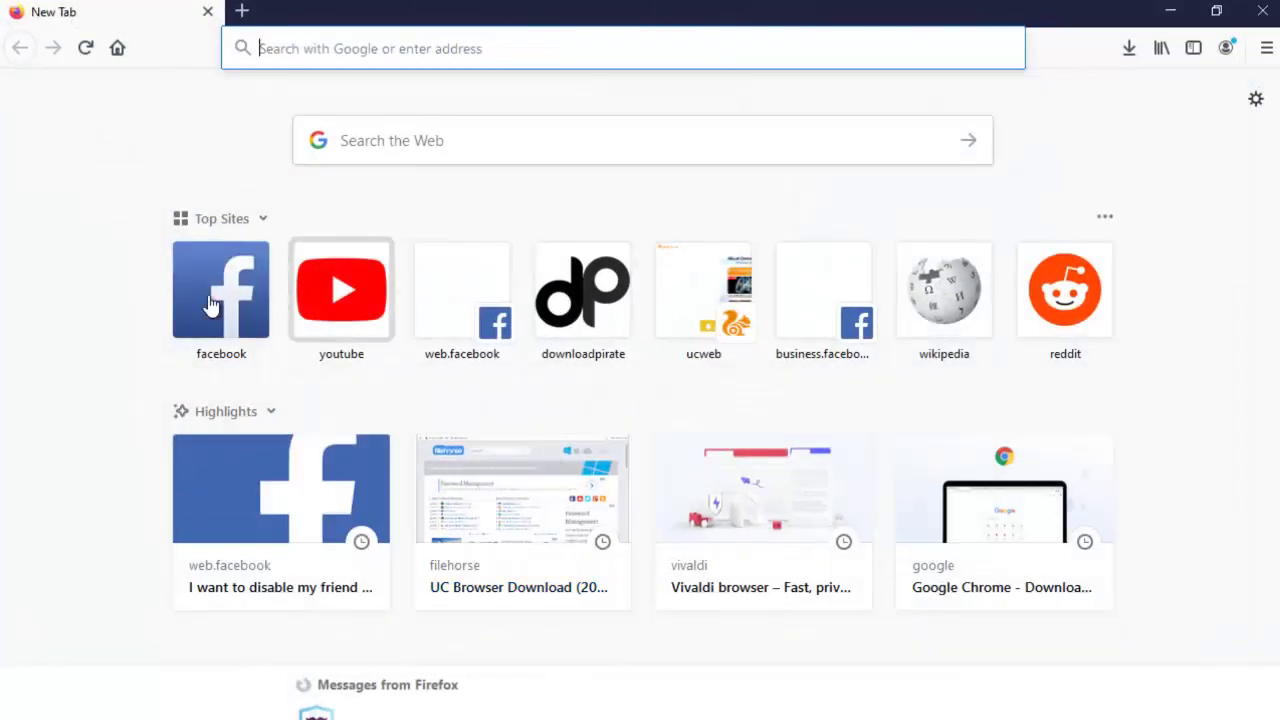
left_click(212, 305)
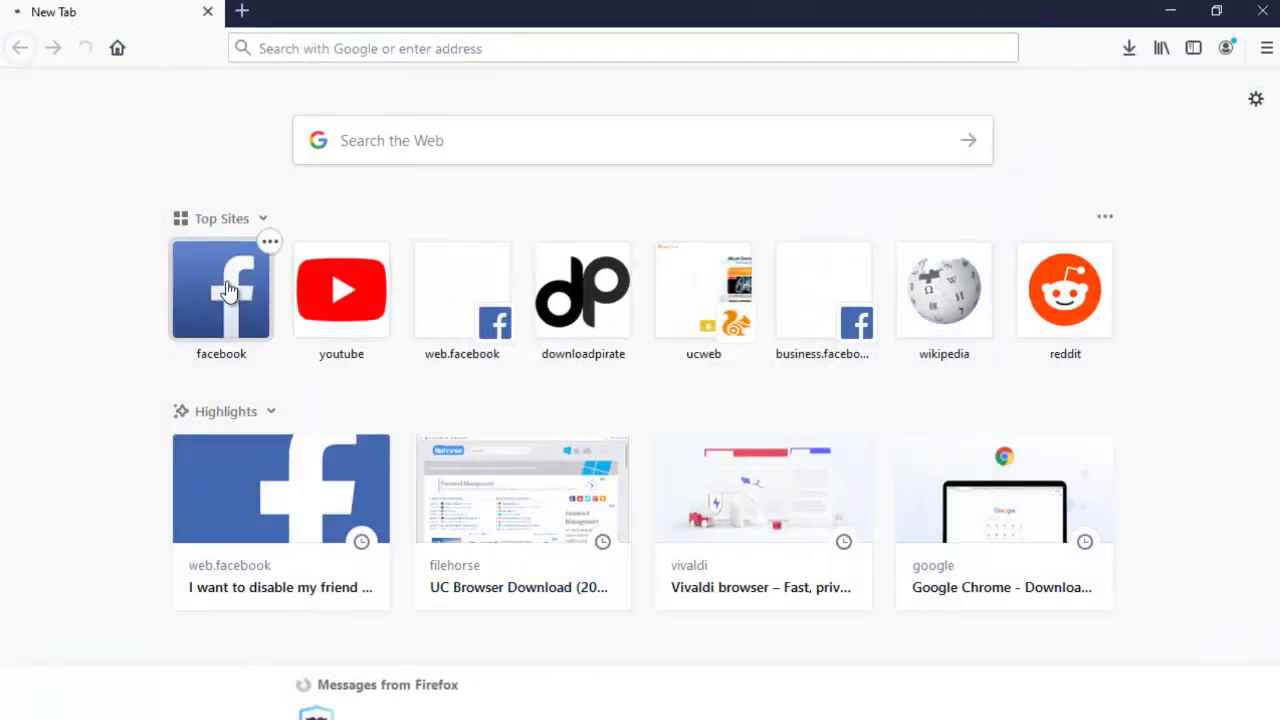
left_click(345, 40)
left_click(1119, 150)
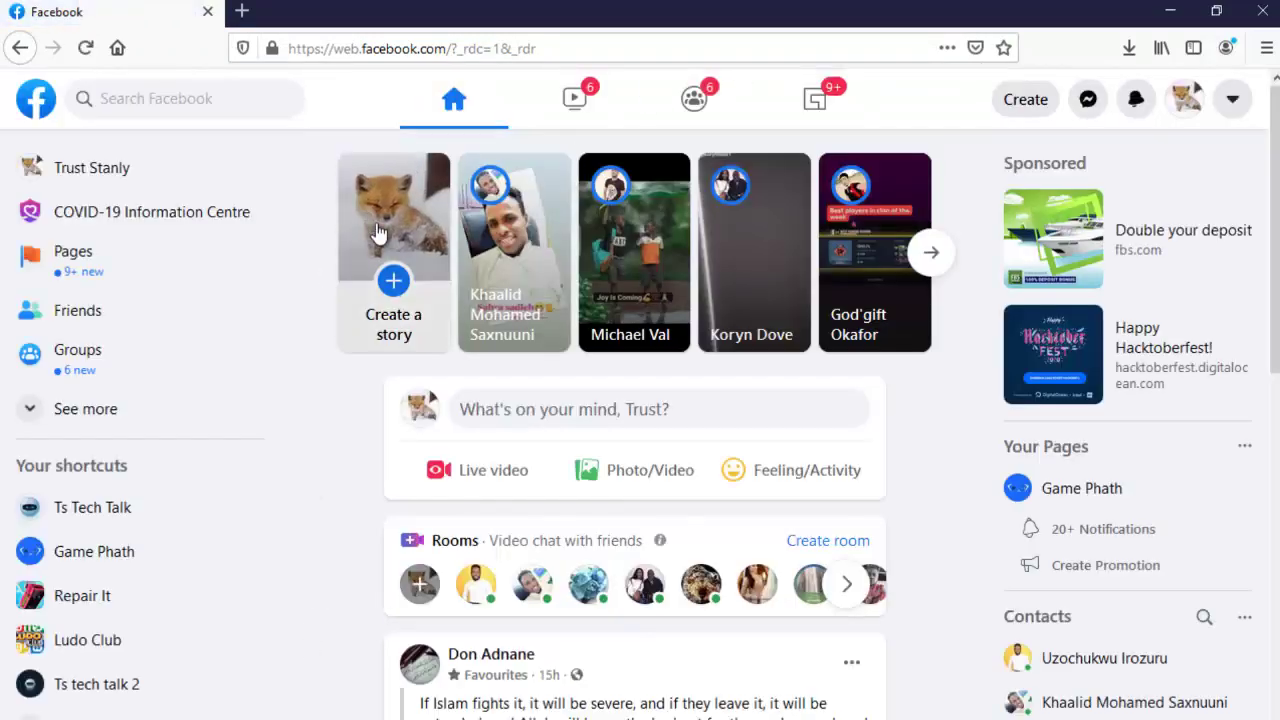
left_click(380, 230)
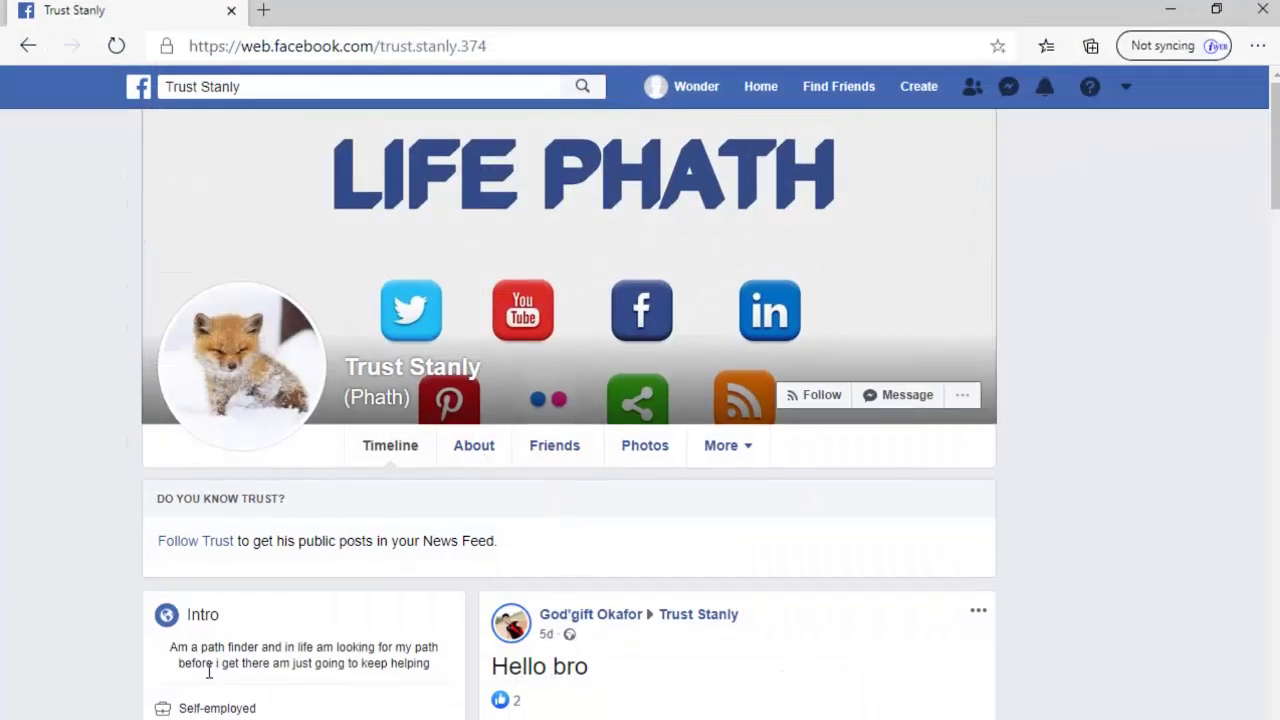
left_click(140, 87)
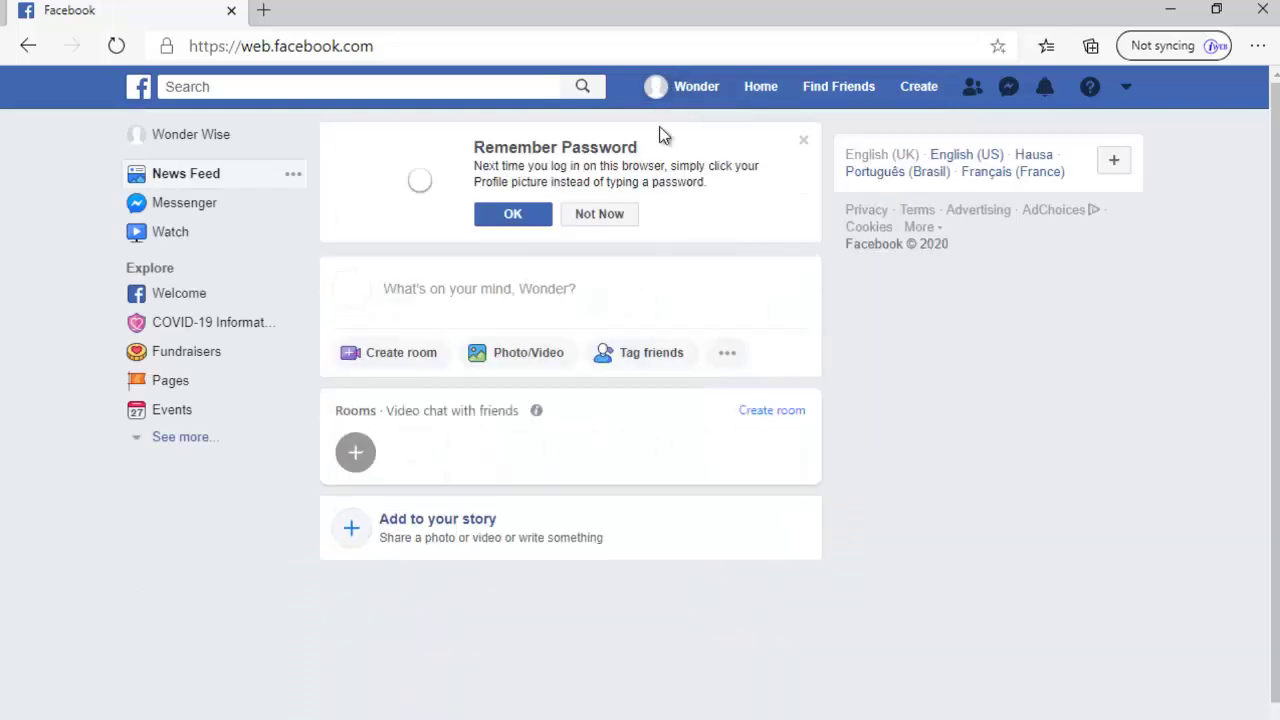
left_click(513, 215)
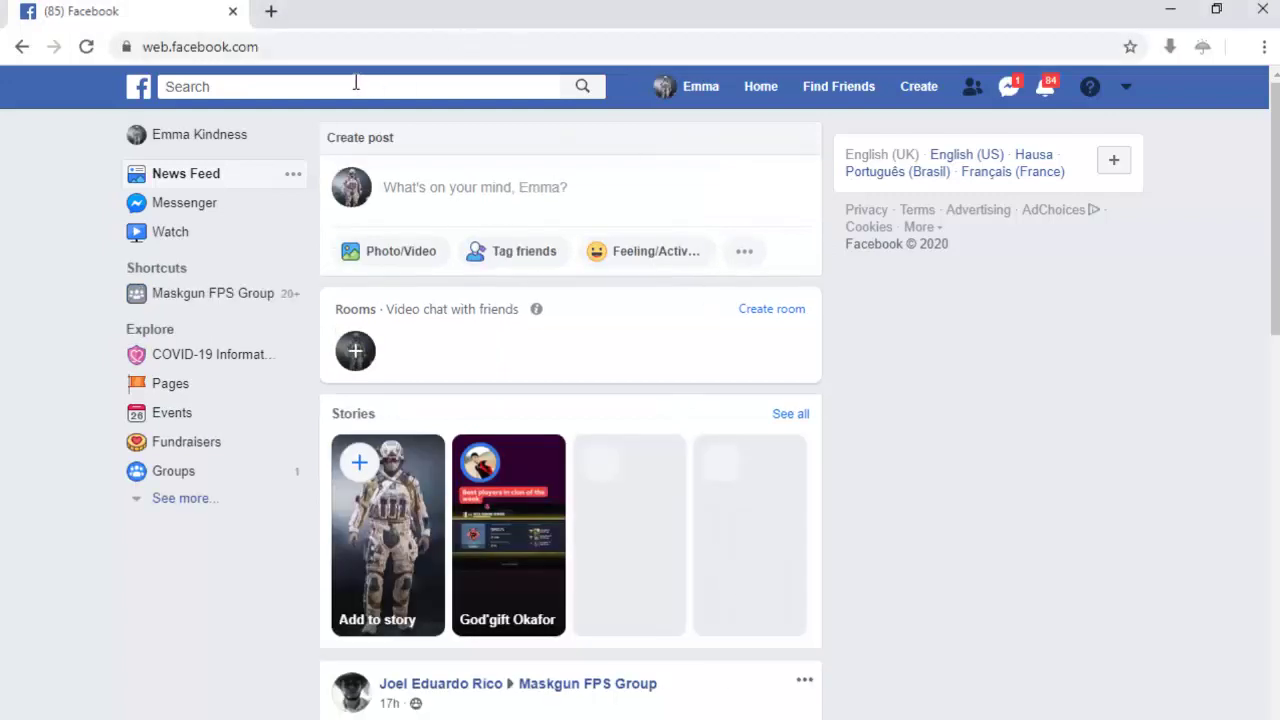
Open the target person's profile from Recent Searches
left_click(355, 86)
left_click(282, 162)
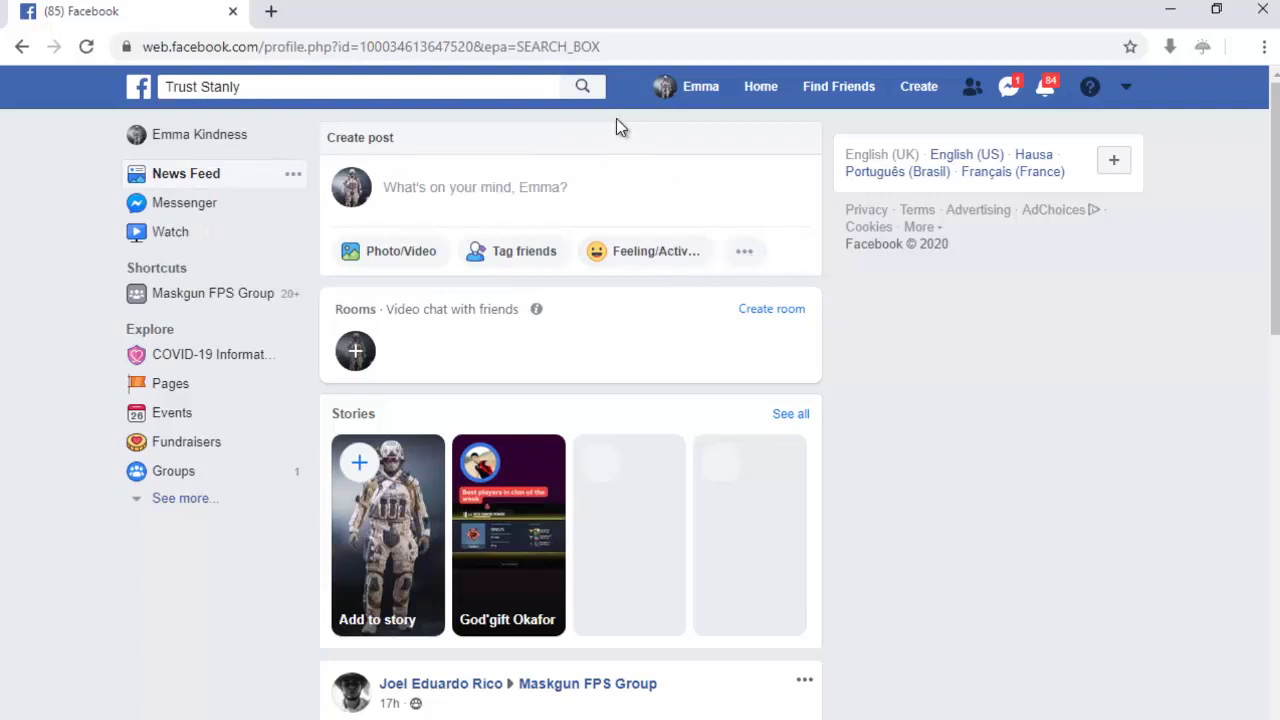
left_click(589, 89)
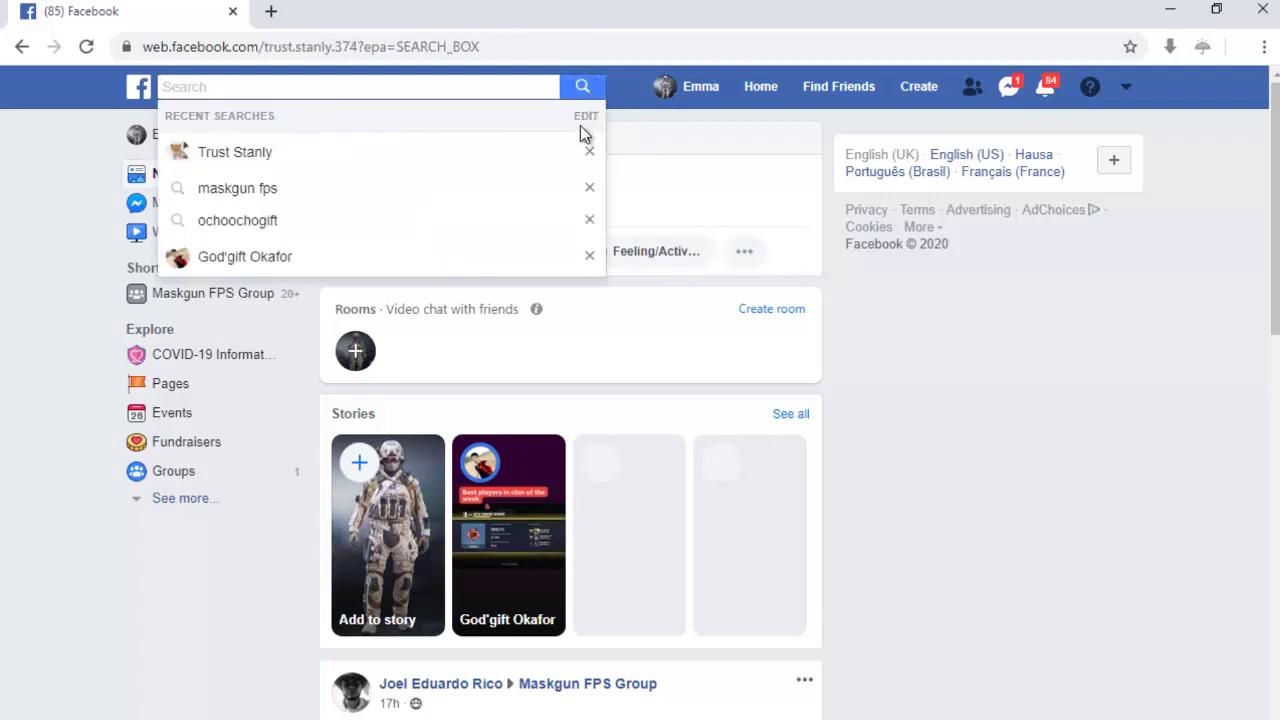
left_click(489, 148)
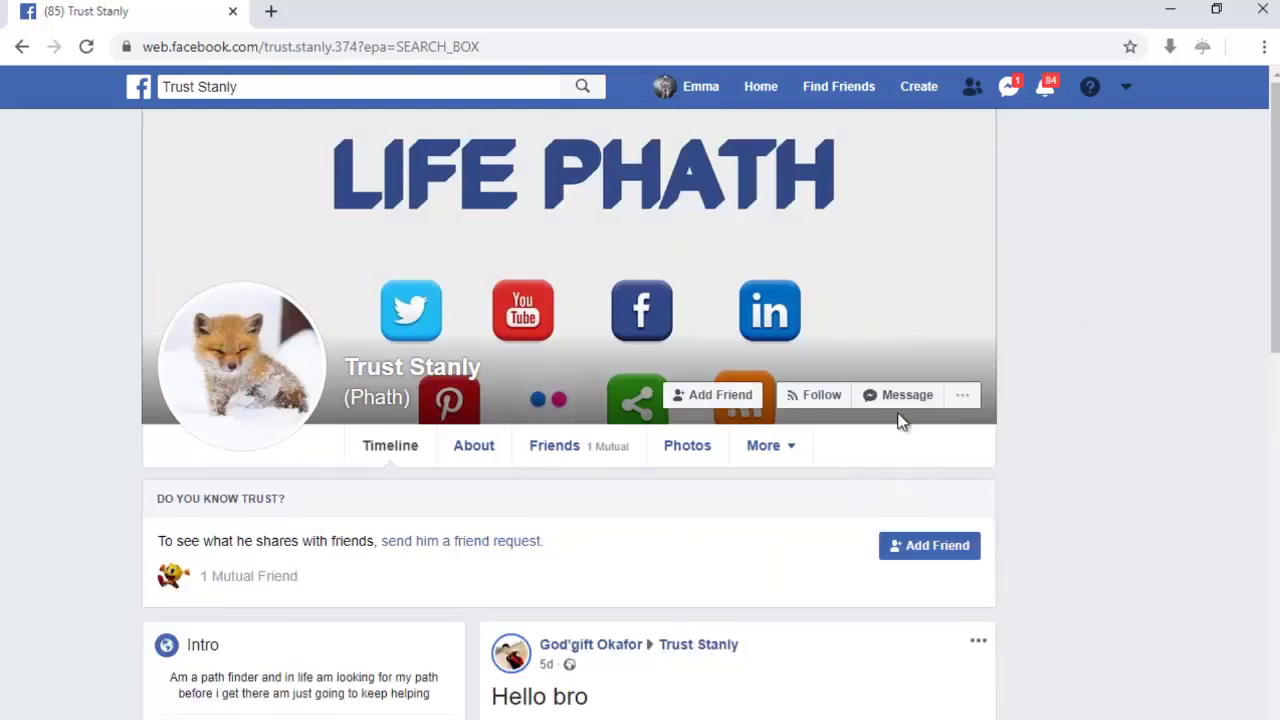
Check the profile's Add Friend prompt and the 1 mutual friend note
scroll(743, 306, "down", 2)
scroll(743, 306, "up", 1)
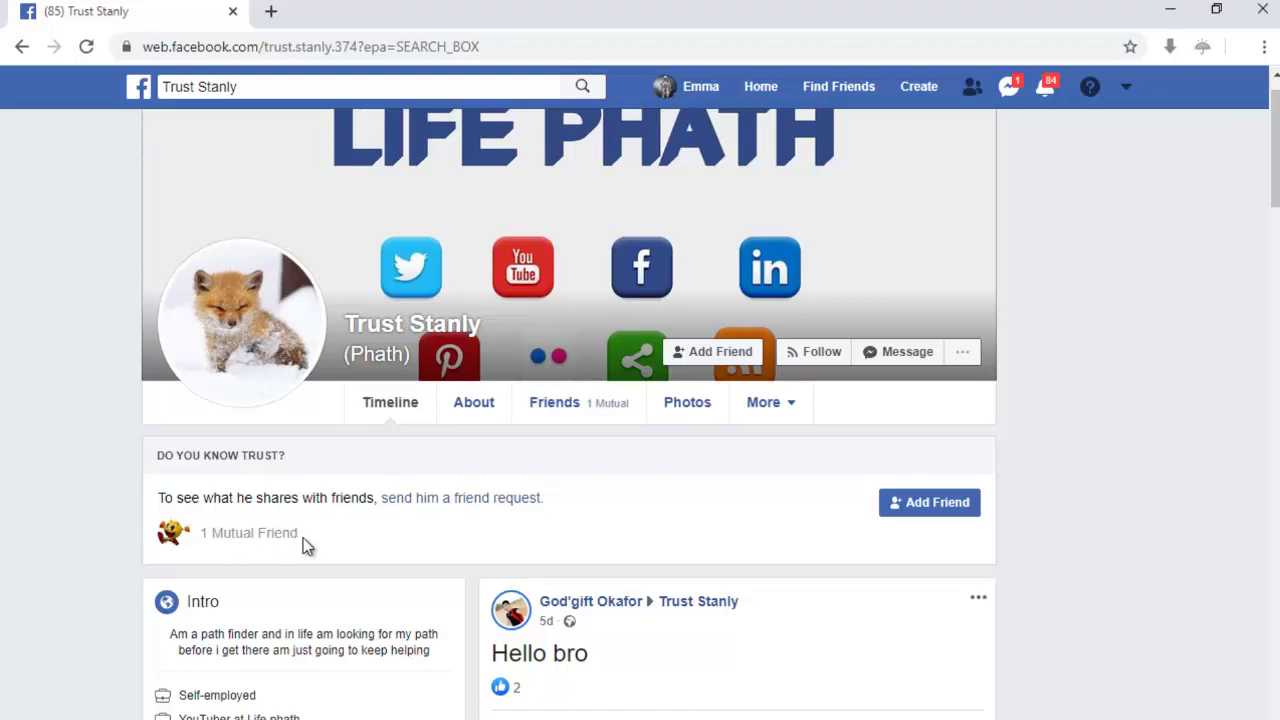
left_click_drag(383, 535, 151, 493)
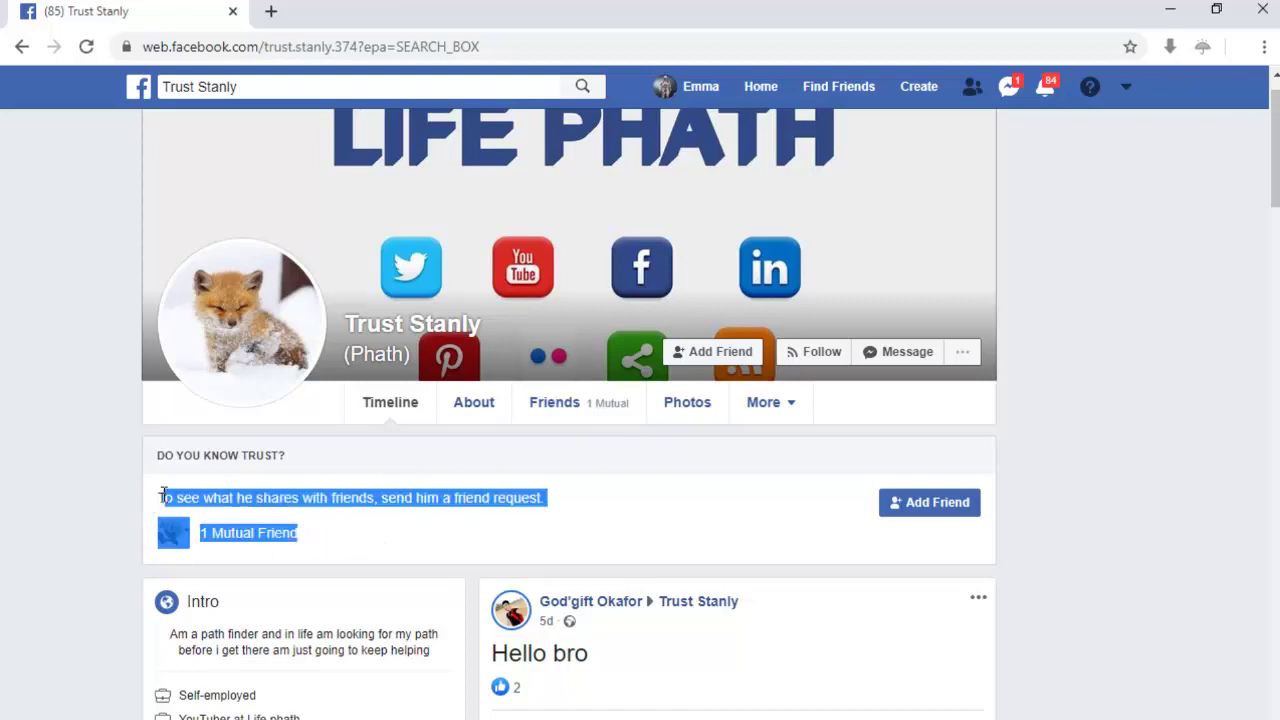
left_click(94, 494)
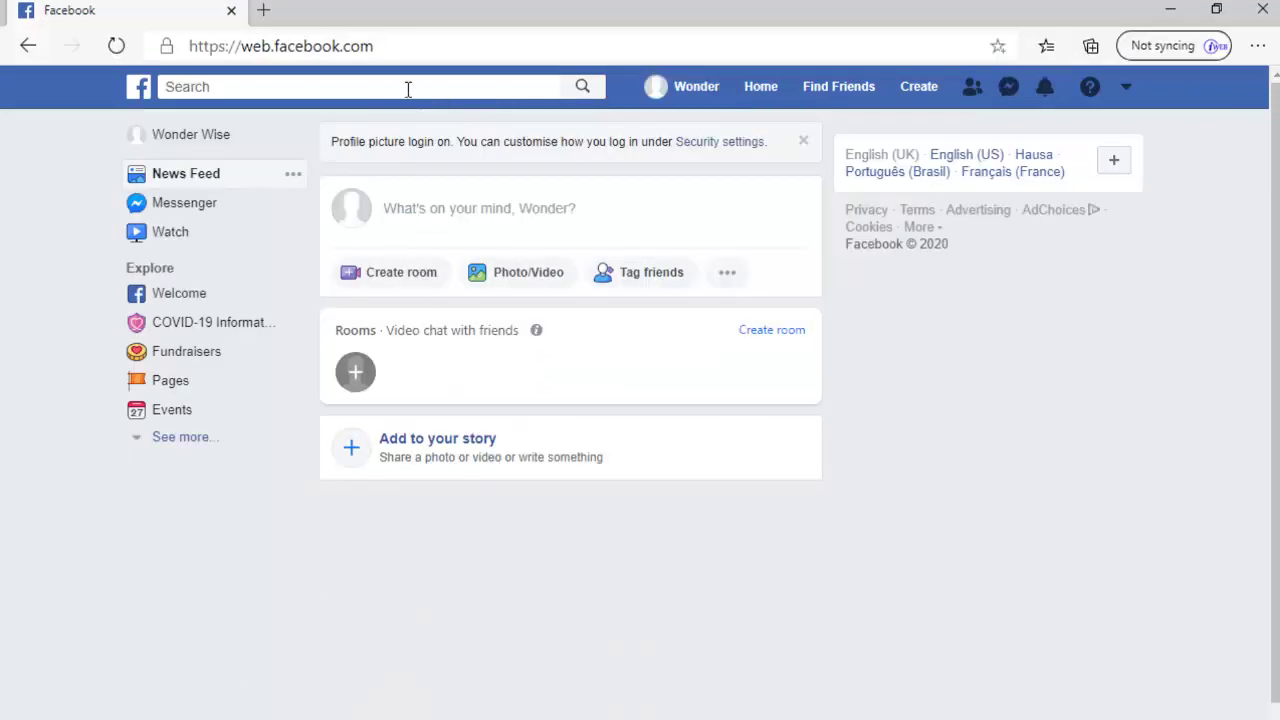
Search the person's name and open the matching (Phath) profile from the People results
left_click(364, 84)
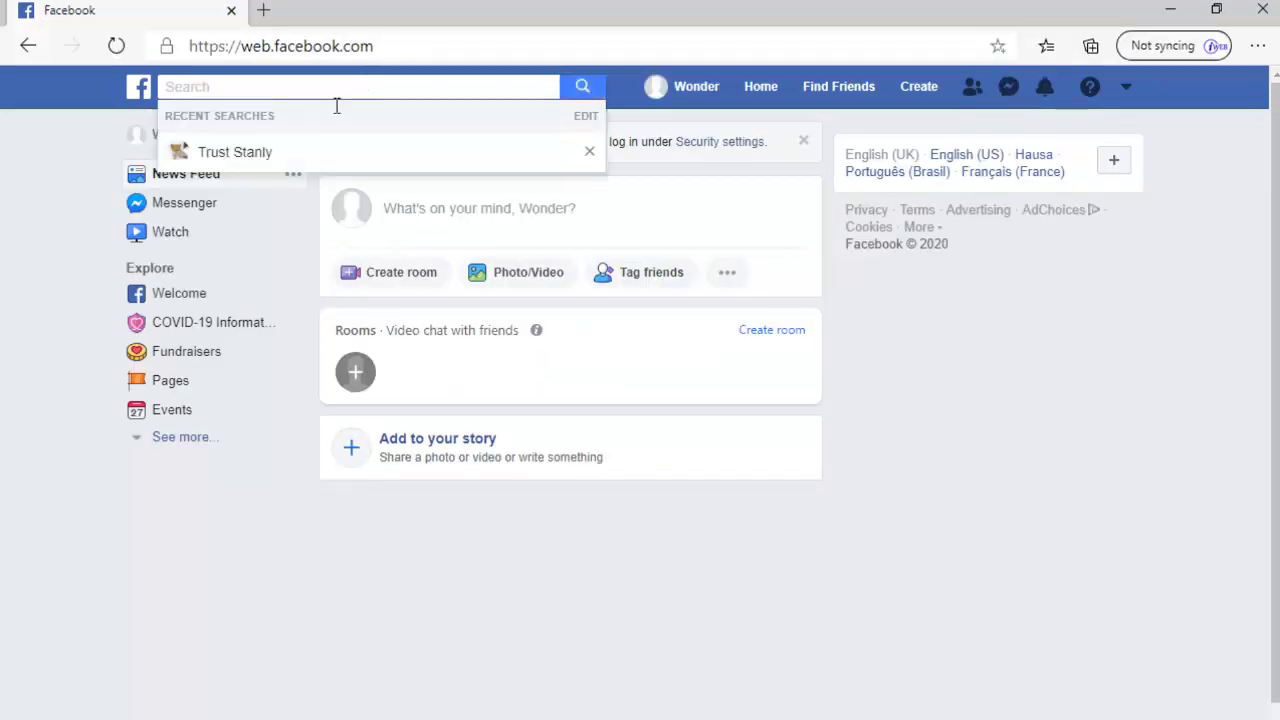
left_click(285, 157)
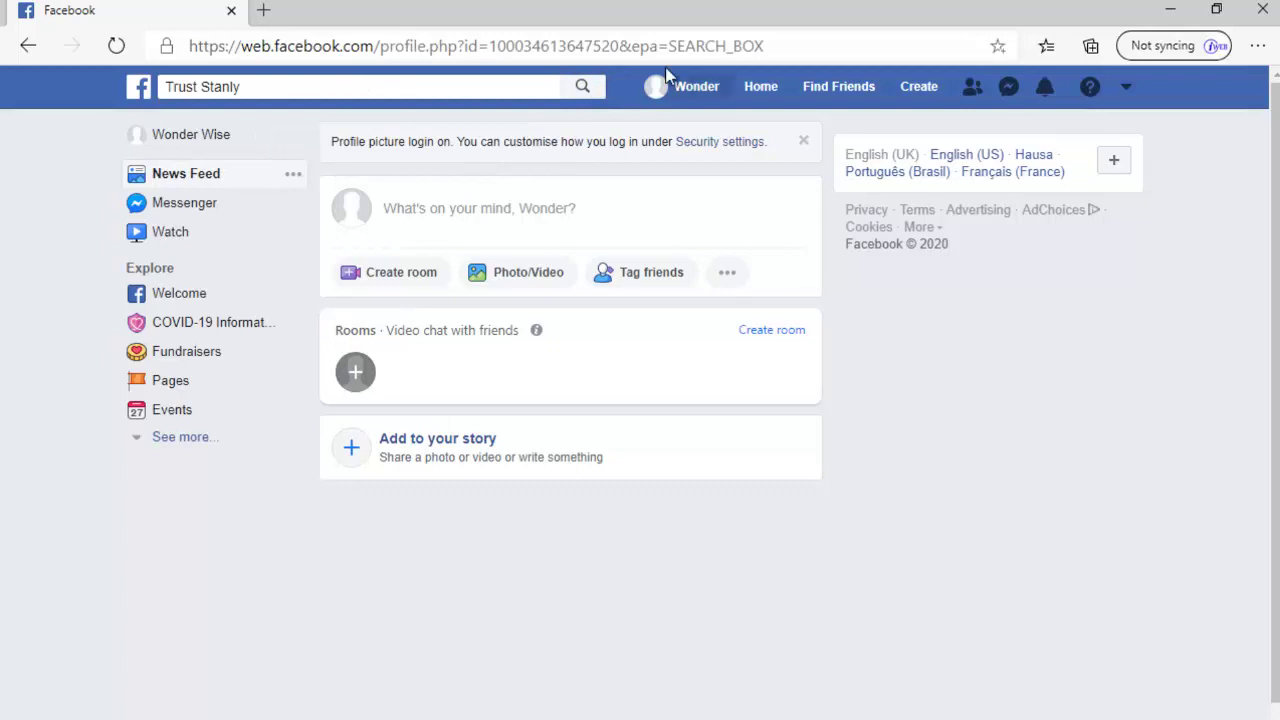
left_click(583, 93)
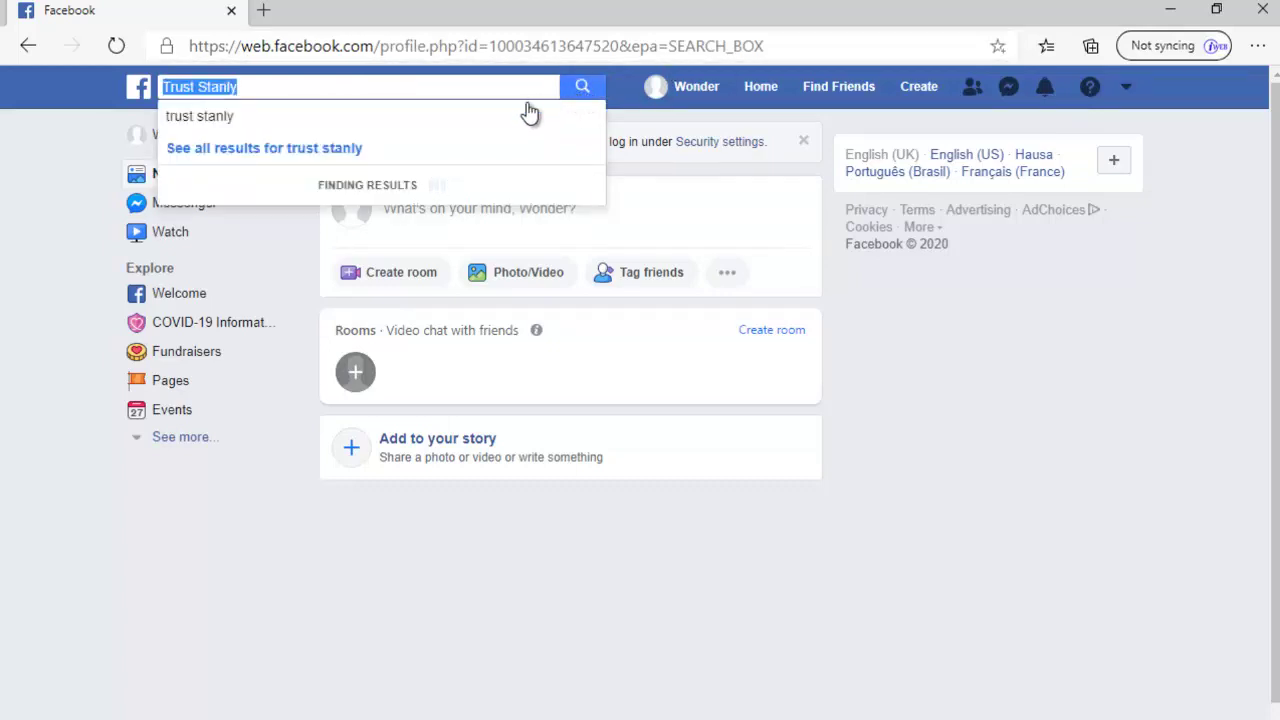
left_click(470, 116)
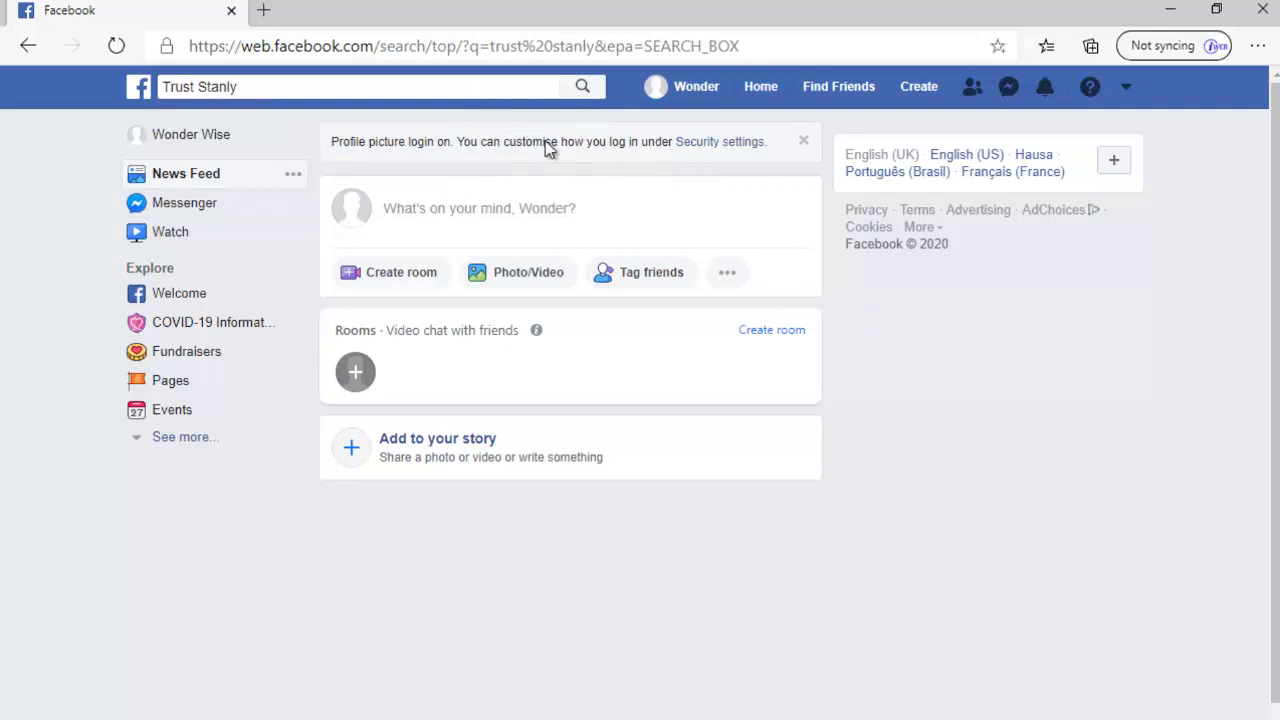
left_click(460, 88)
key("Return")
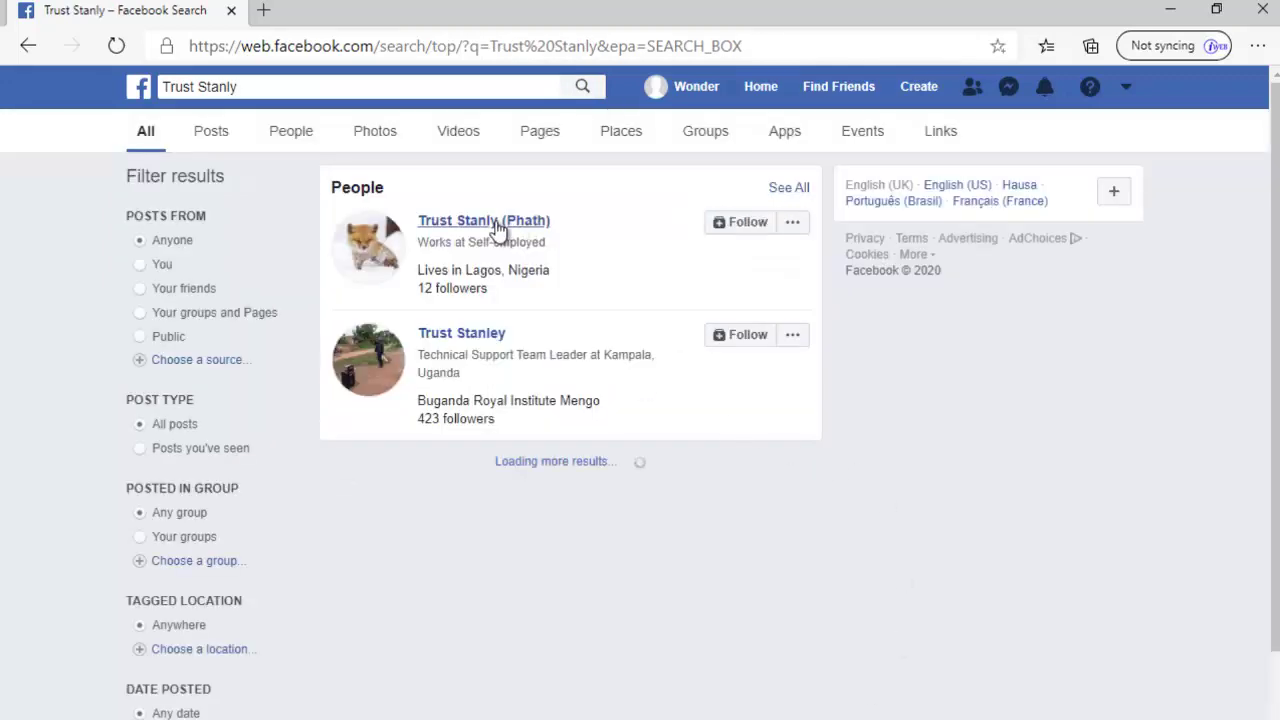
left_click(499, 224)
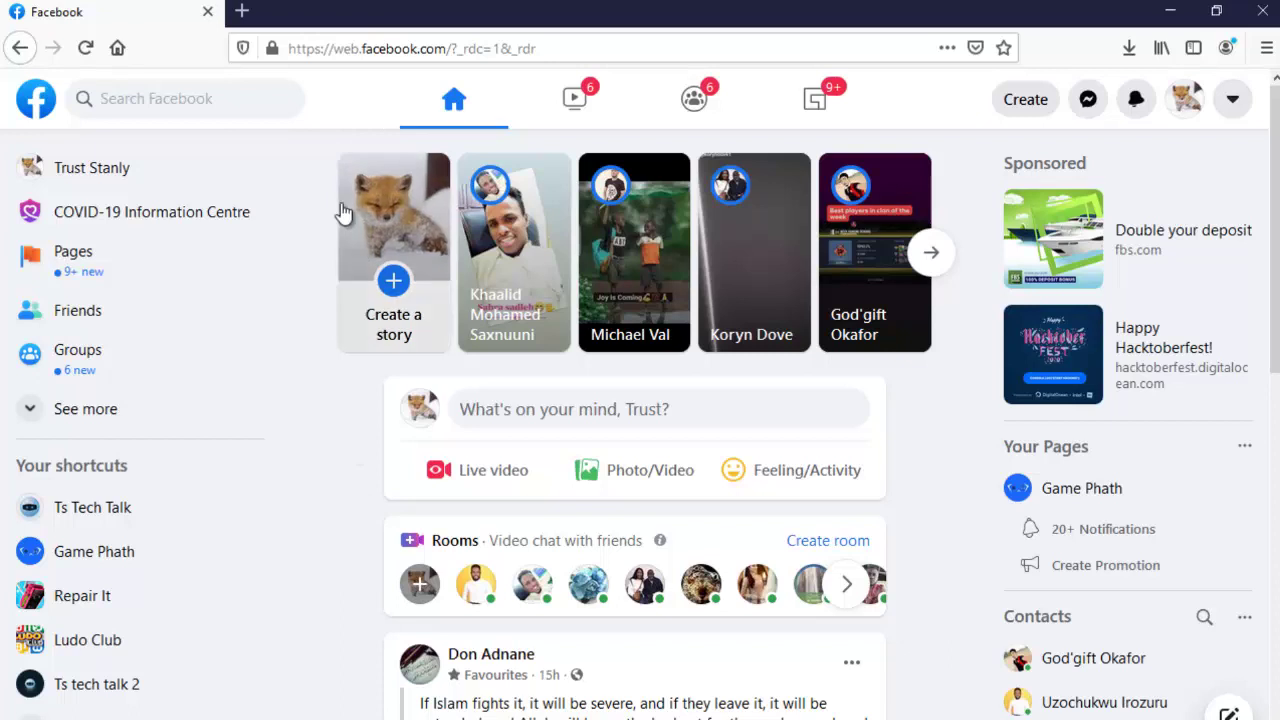
Go to Settings & privacy > Settings > Privacy and find 'How people can find and contact you'
left_click(1234, 114)
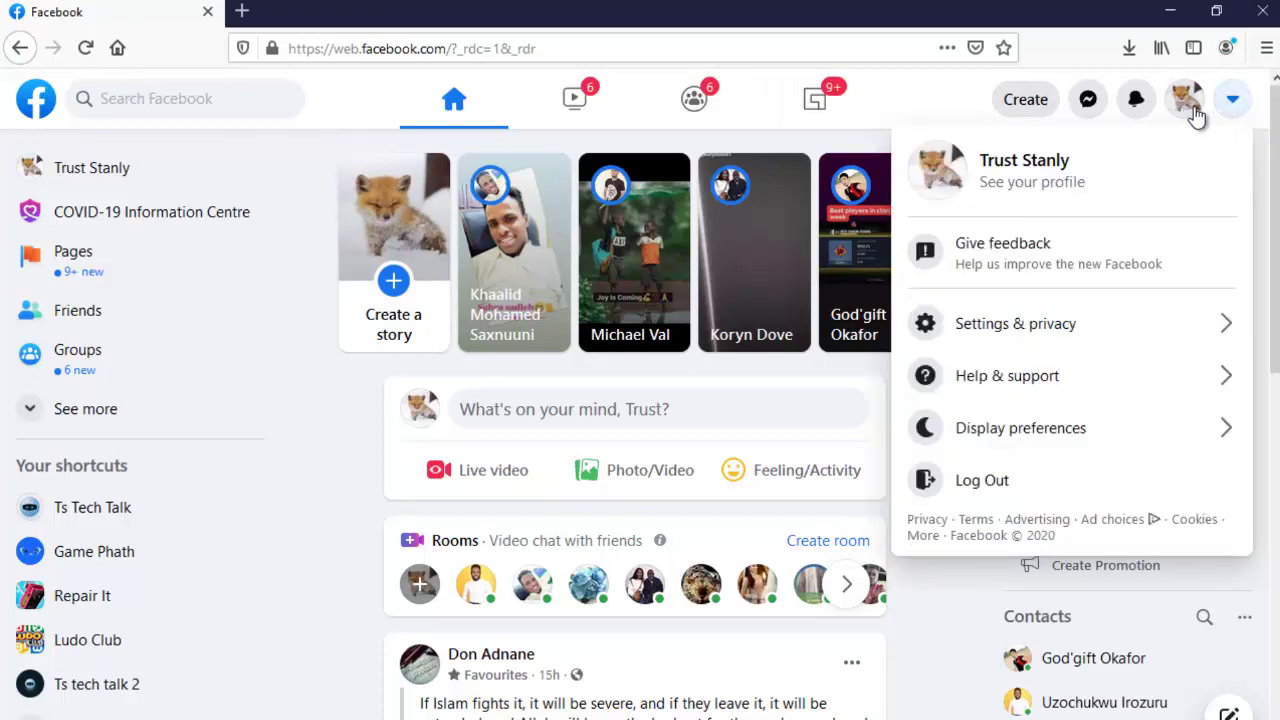
left_click(1008, 340)
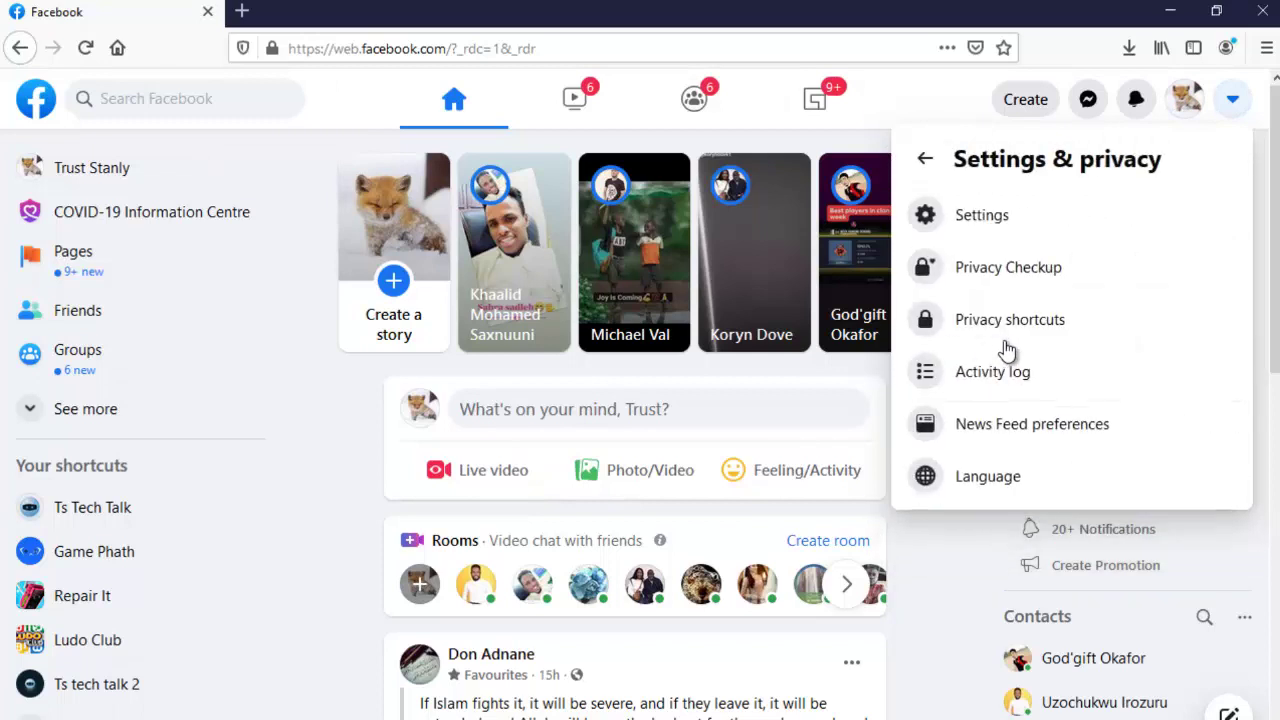
left_click(998, 236)
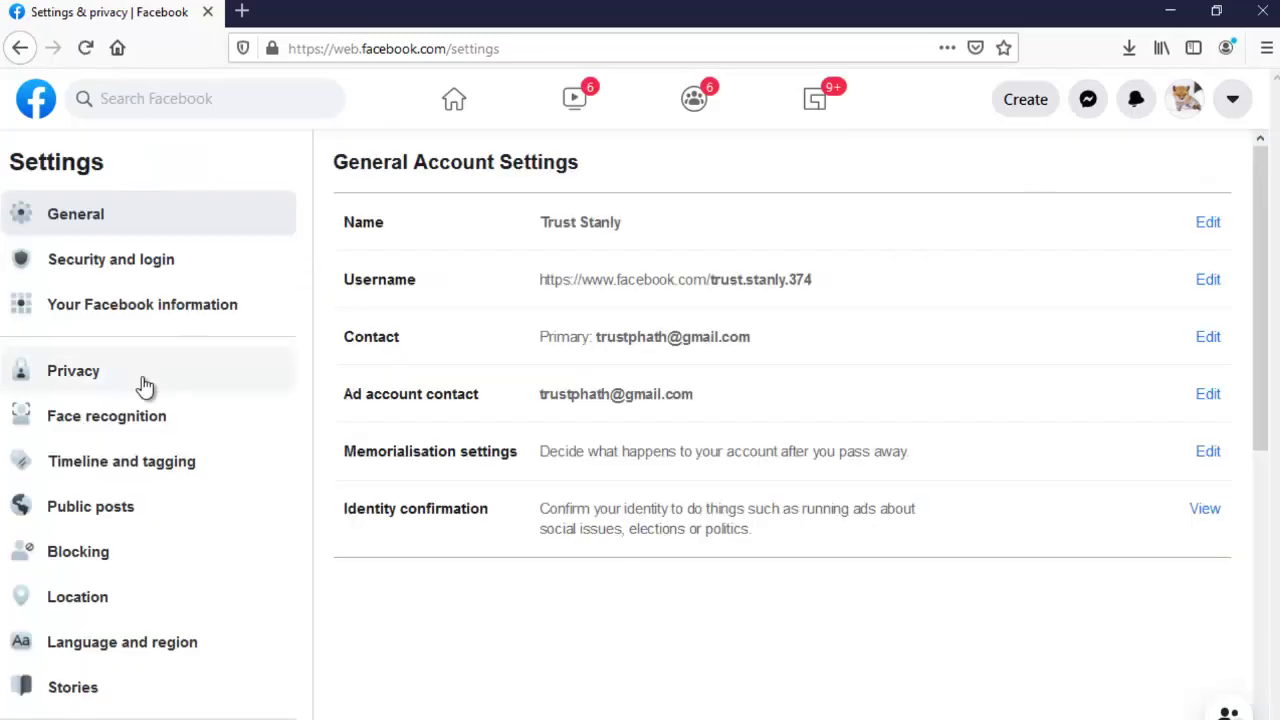
left_click(90, 385)
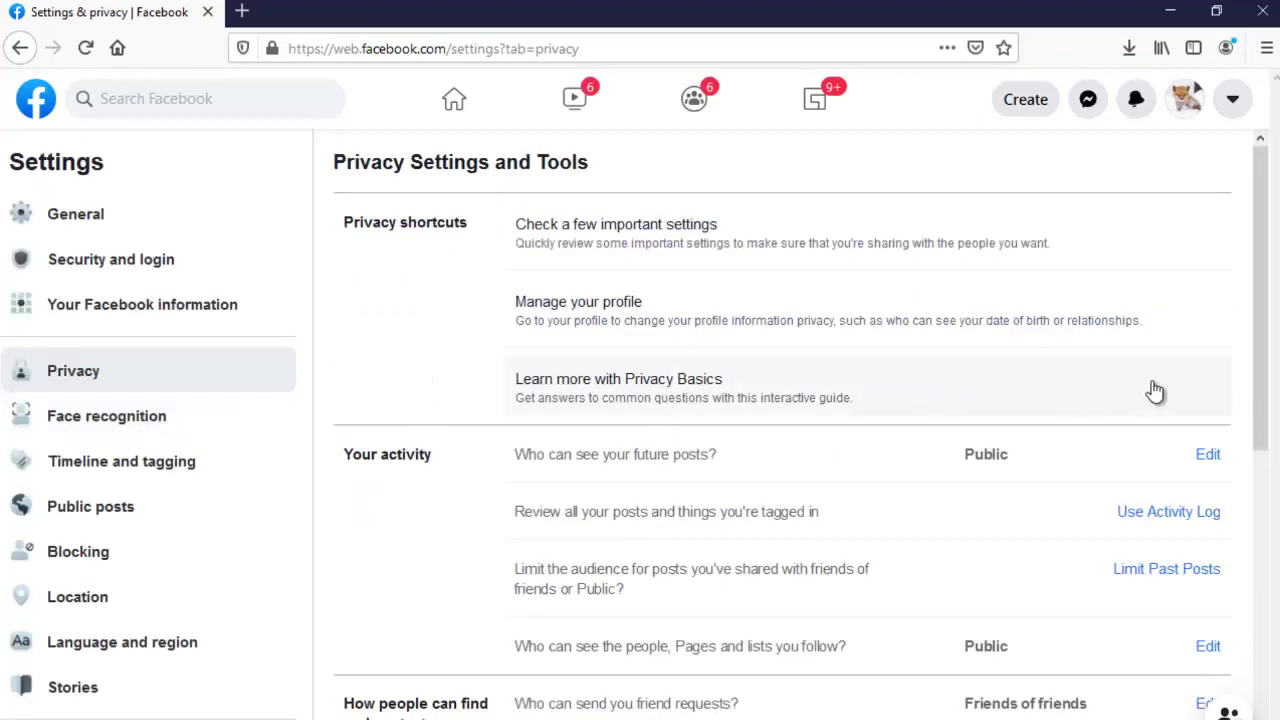
scroll(1274, 440, "down", 3)
scroll(1274, 447, "down", 4)
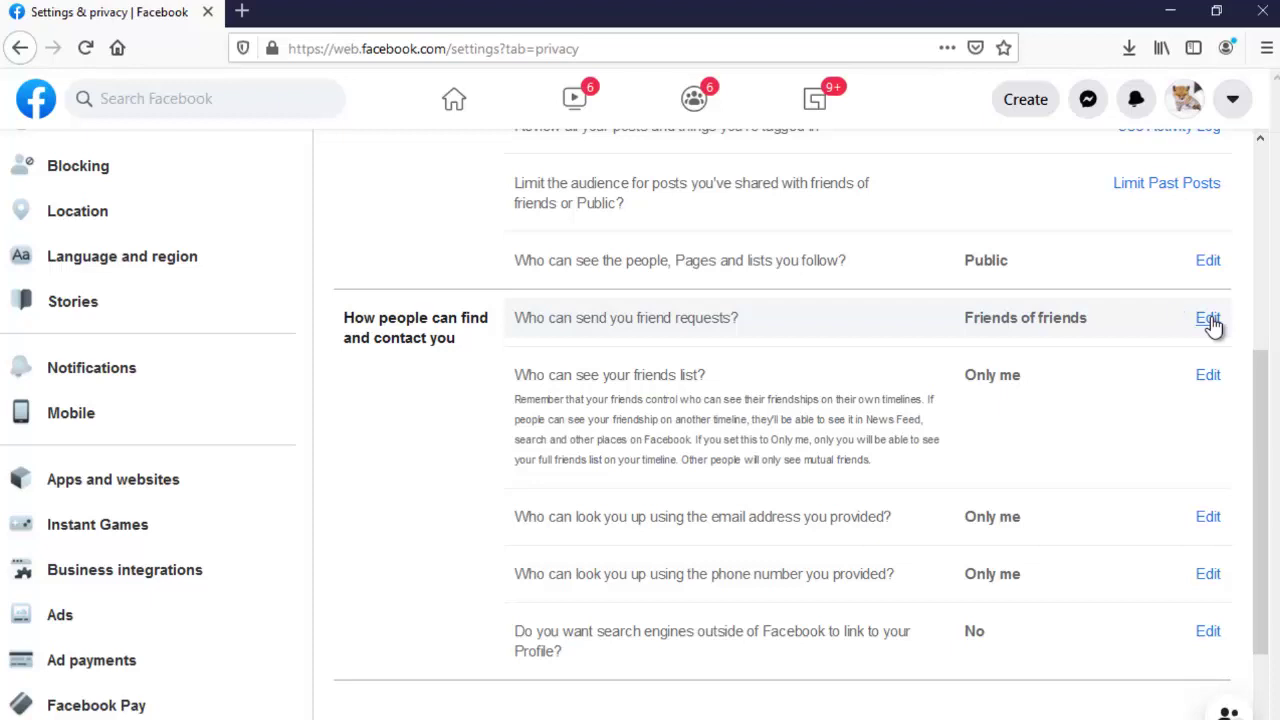
Change 'Who can send you friend requests?' to Everyone, then reload the profile in the other browser
left_click(1208, 318)
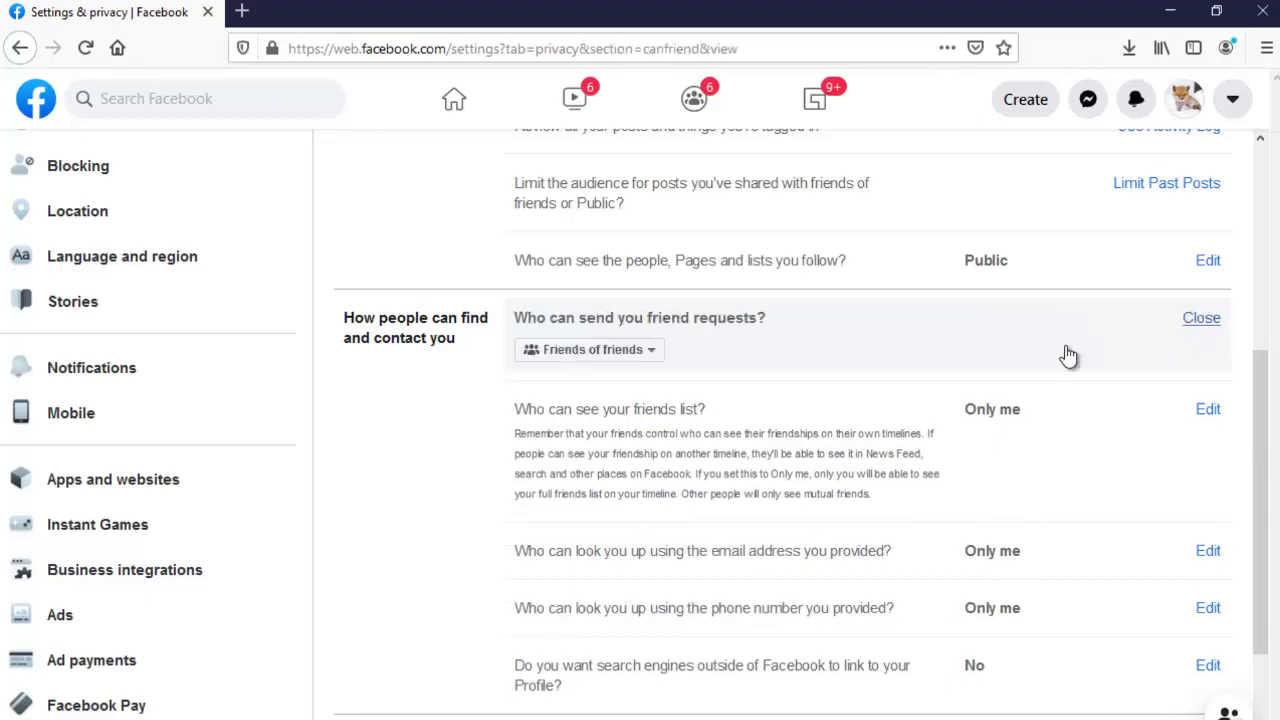
left_click(622, 352)
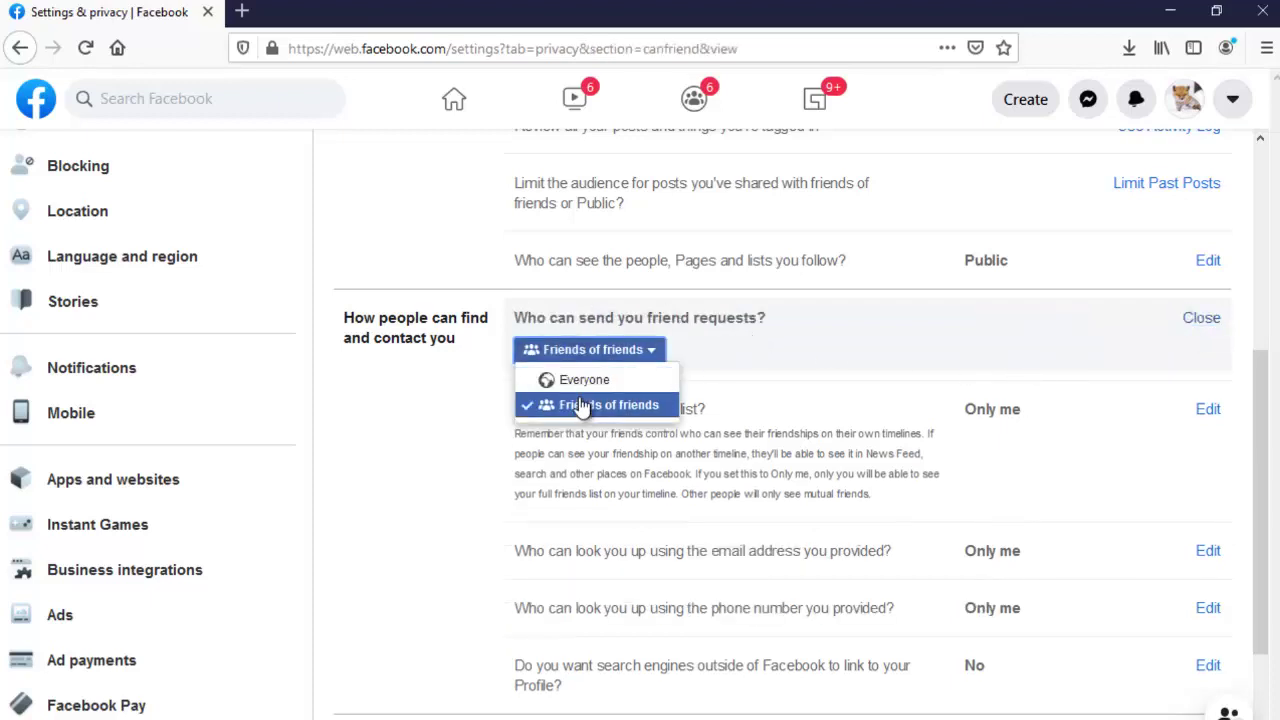
left_click(583, 388)
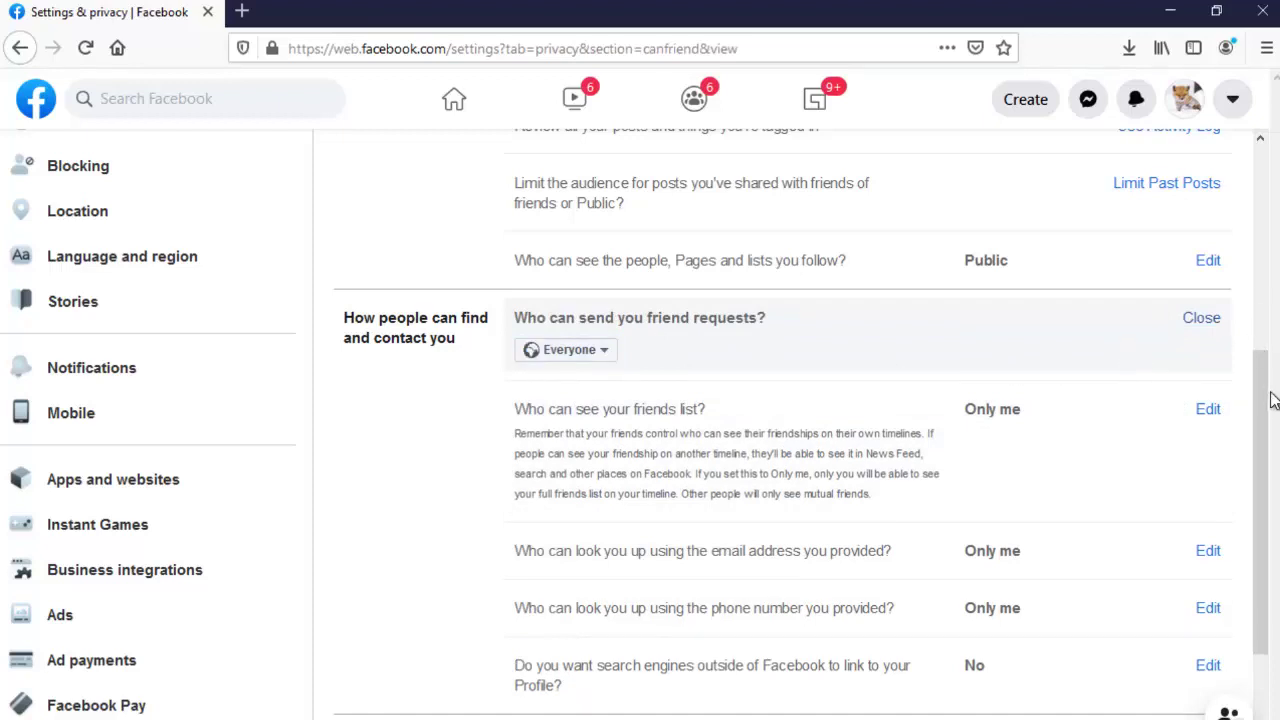
left_click_drag(1271, 460, 1249, 558)
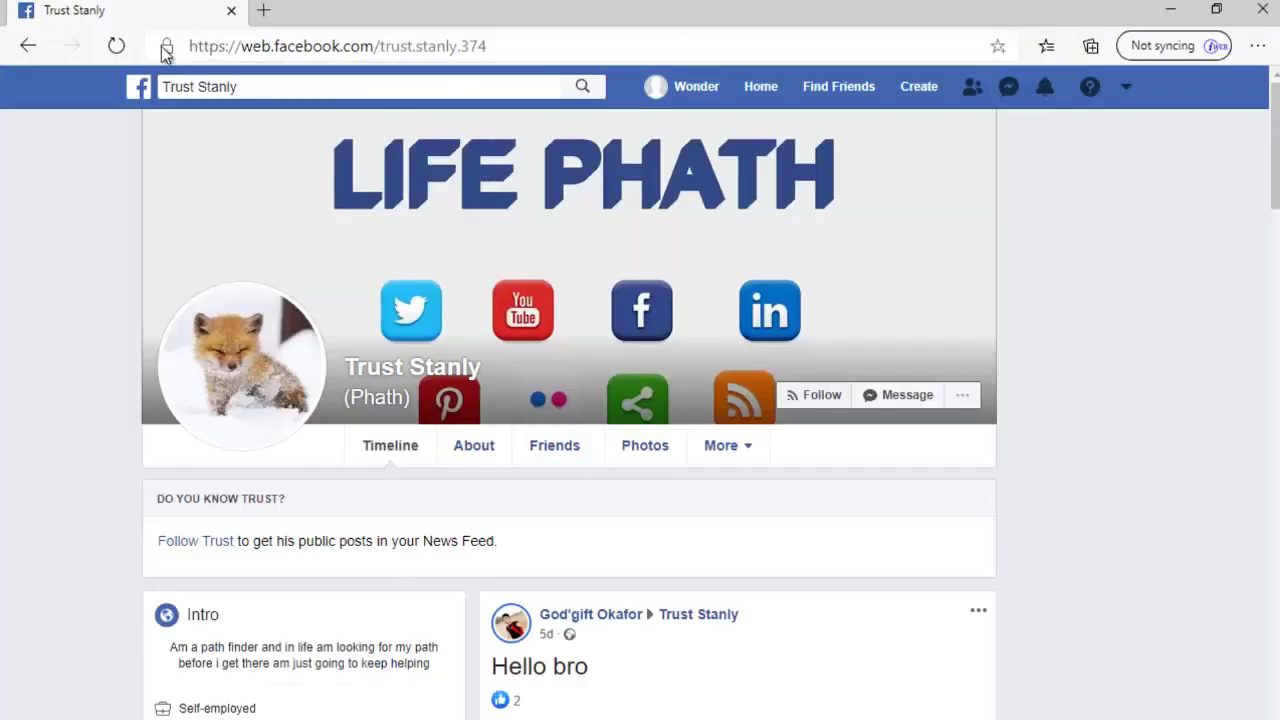
left_click(116, 46)
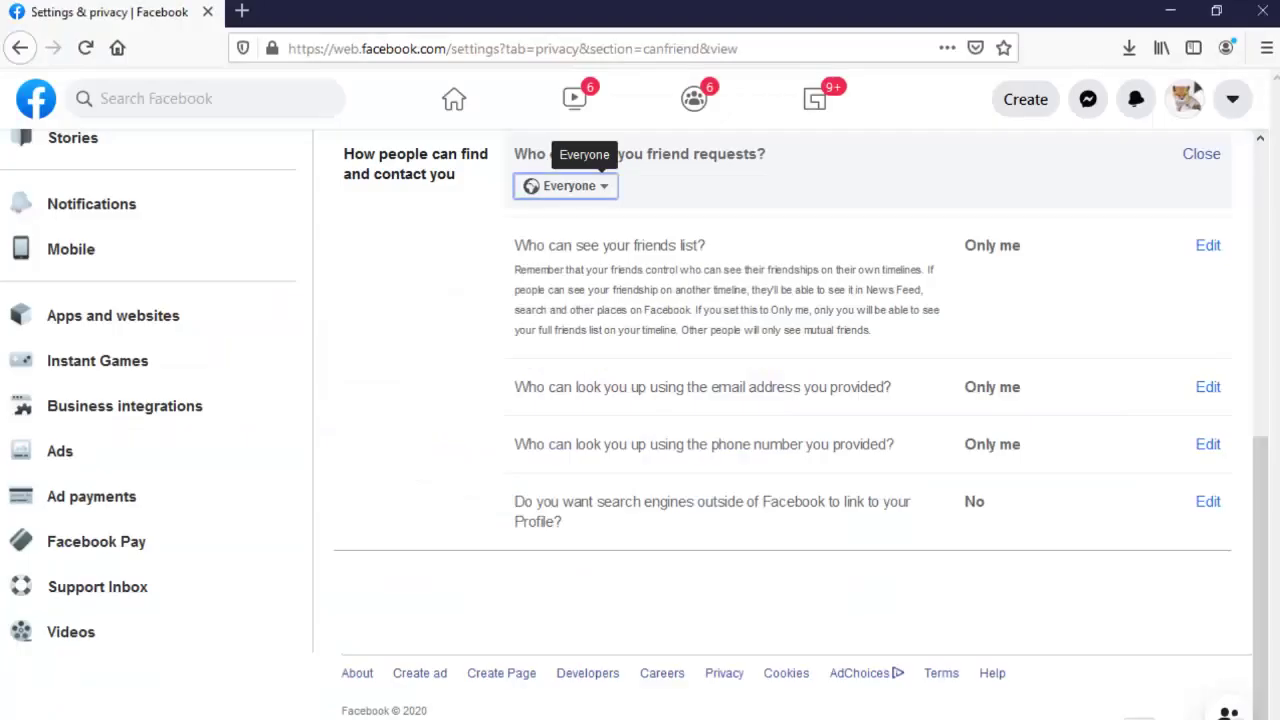
After seeing Add Friend on the profile, set friend requests back to Friends of friends
left_click(1201, 154)
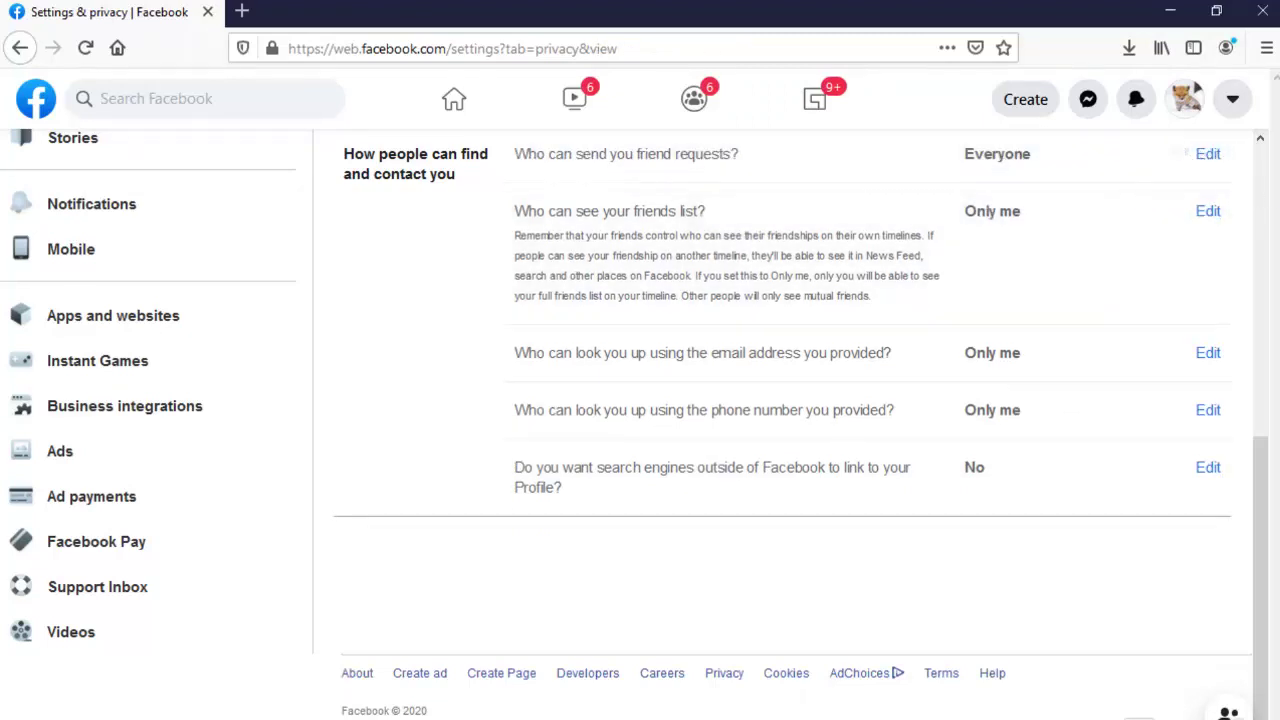
left_click(1208, 153)
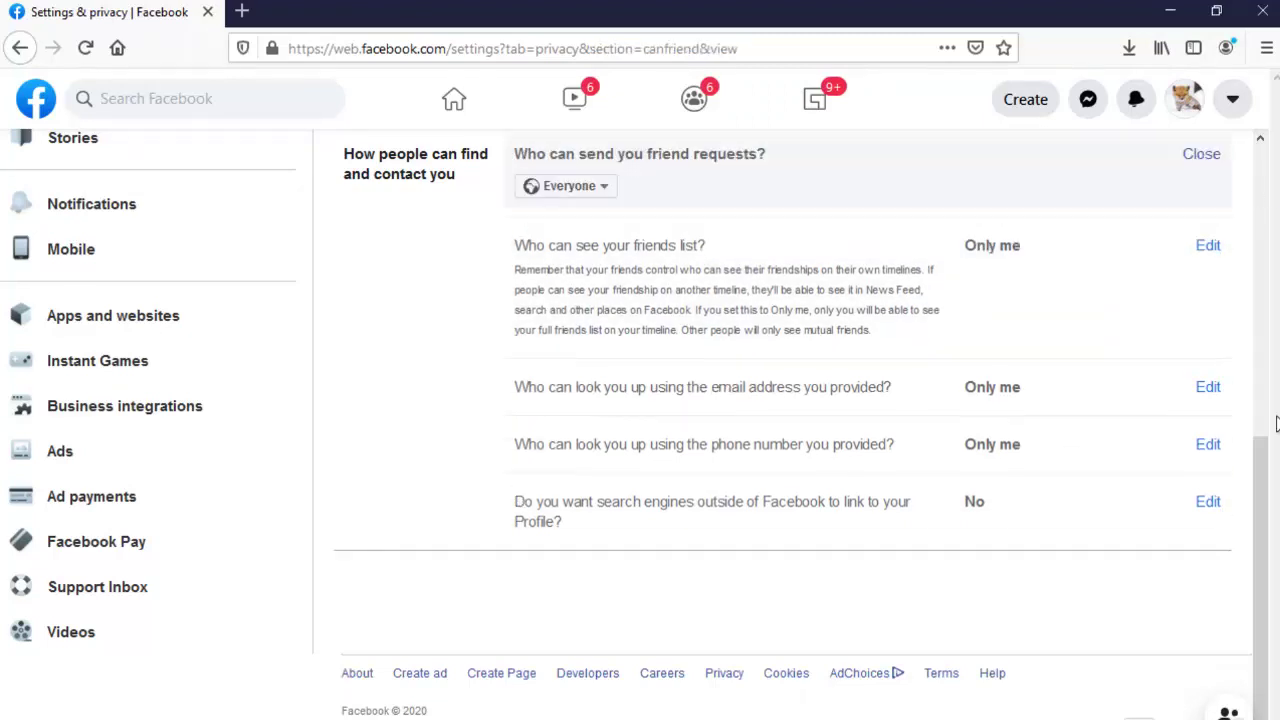
left_click(590, 187)
left_click(596, 243)
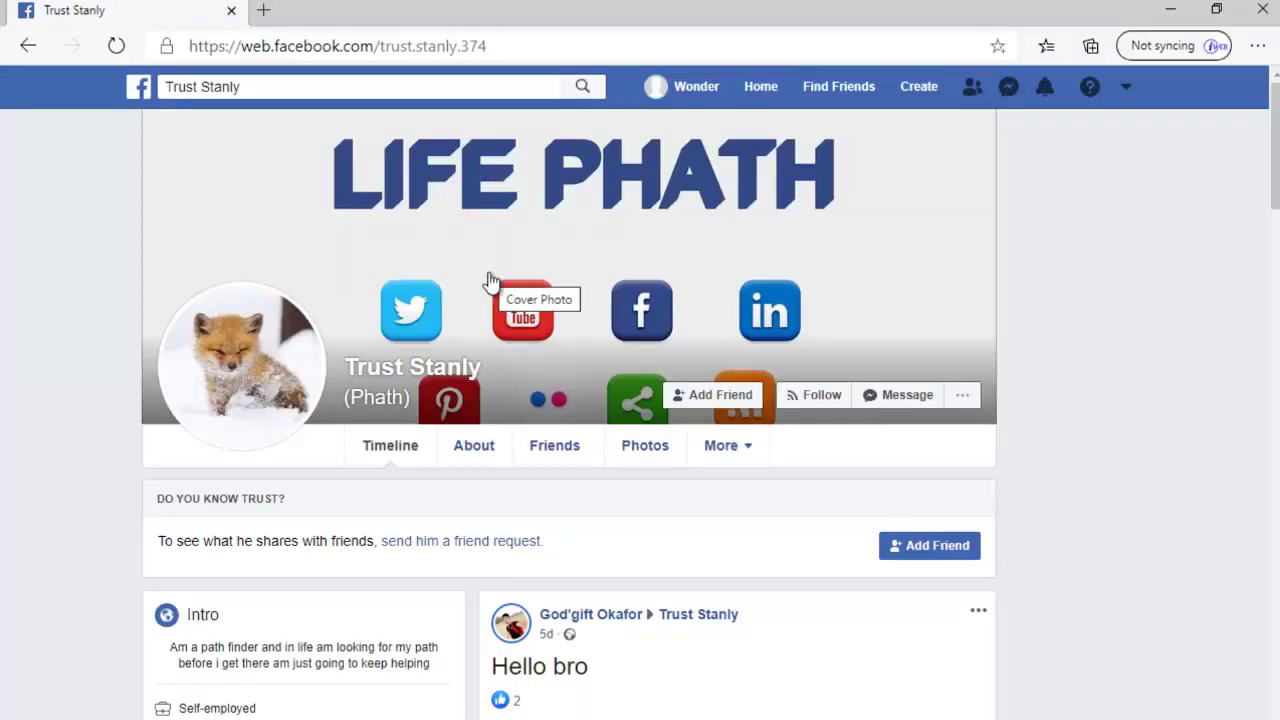
left_click(490, 283)
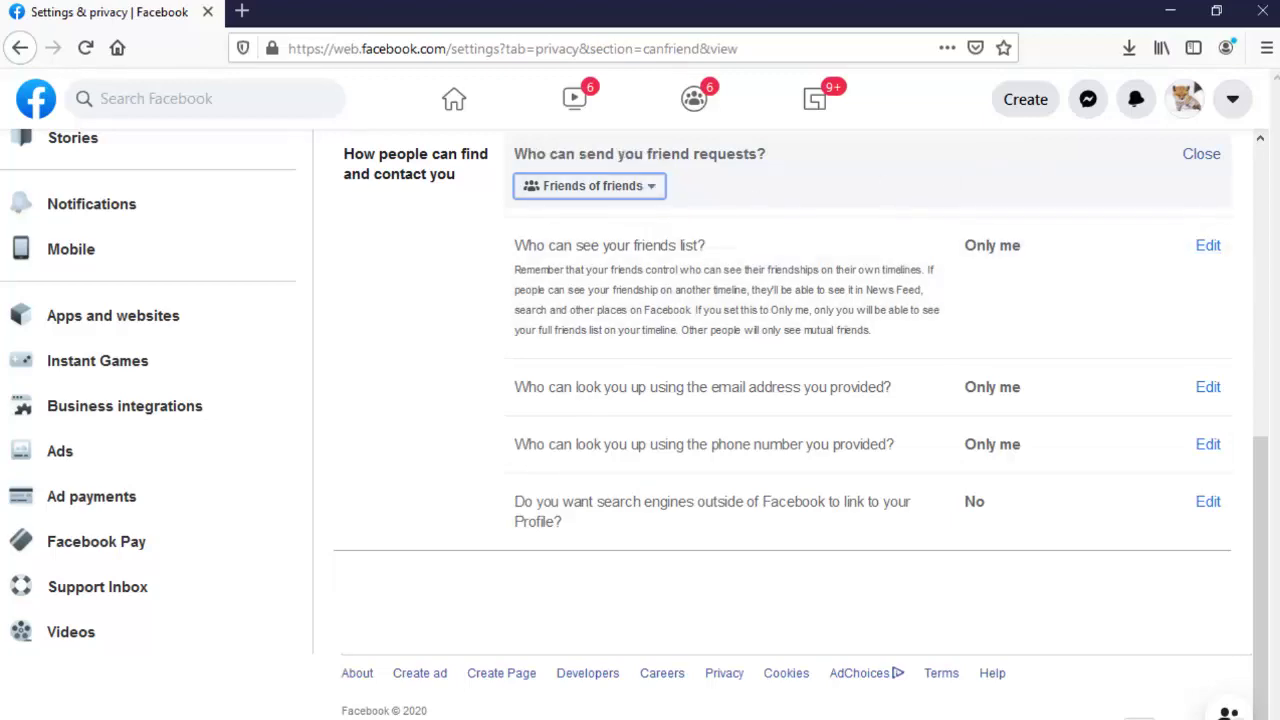
Scroll to the top of the privacy settings and return to the News Feed
scroll(1268, 255, "up", 10)
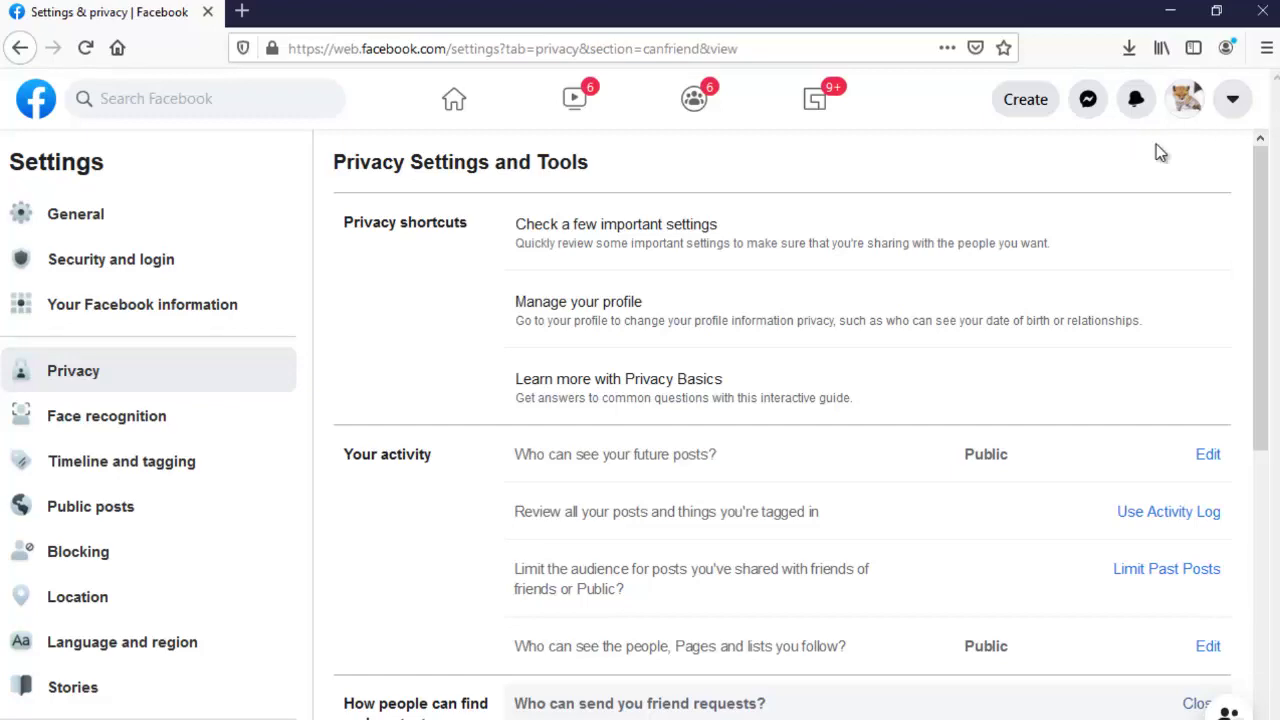
left_click_drag(1265, 205, 1267, 443)
scroll(1266, 443, "up", 10)
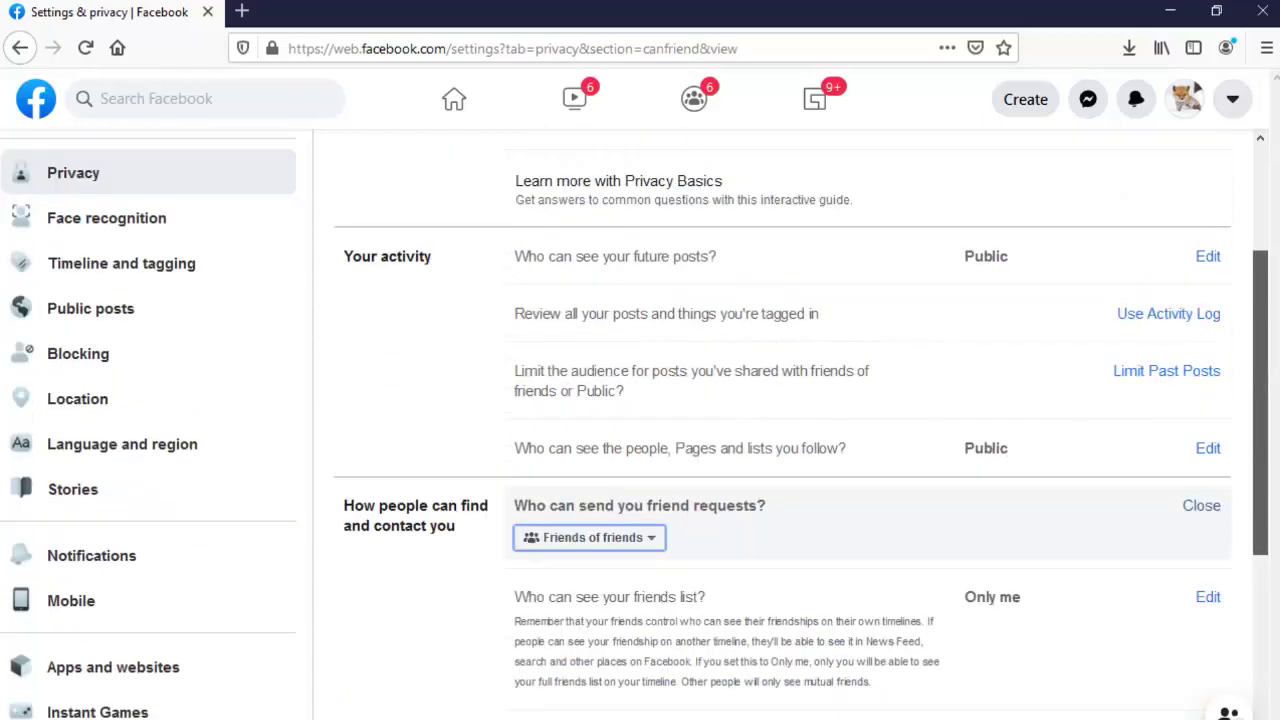
left_click(449, 112)
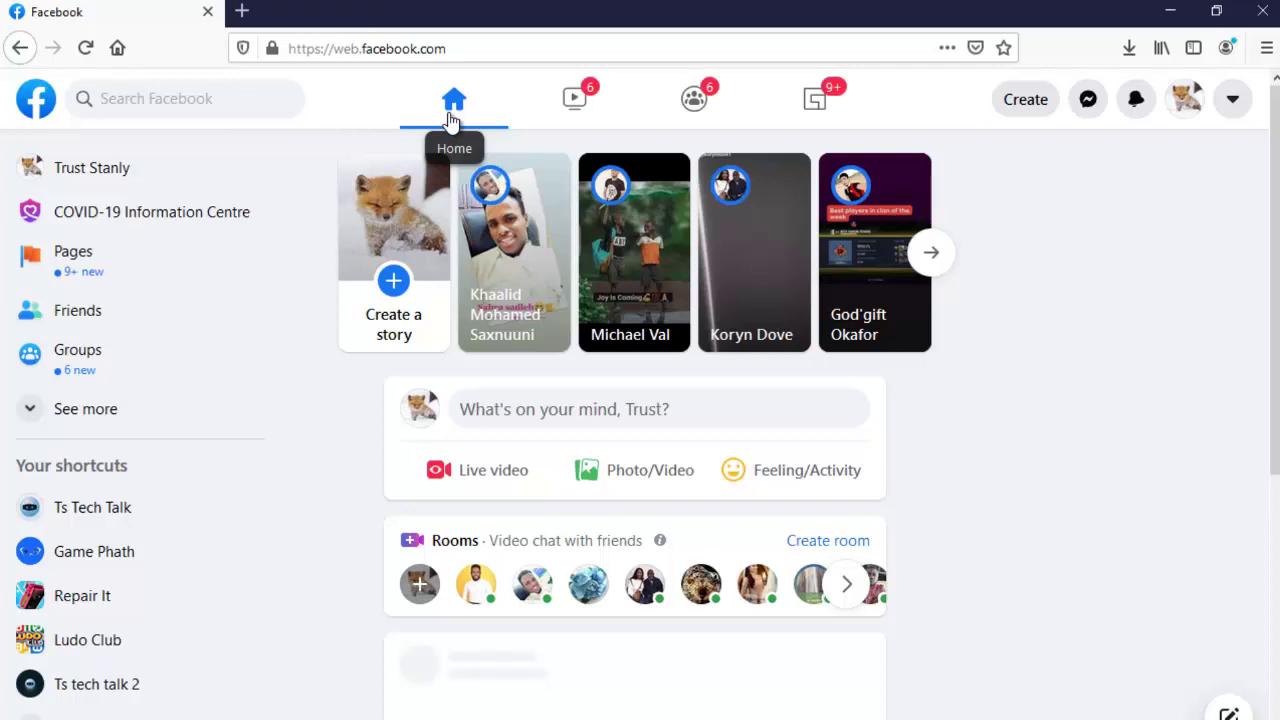